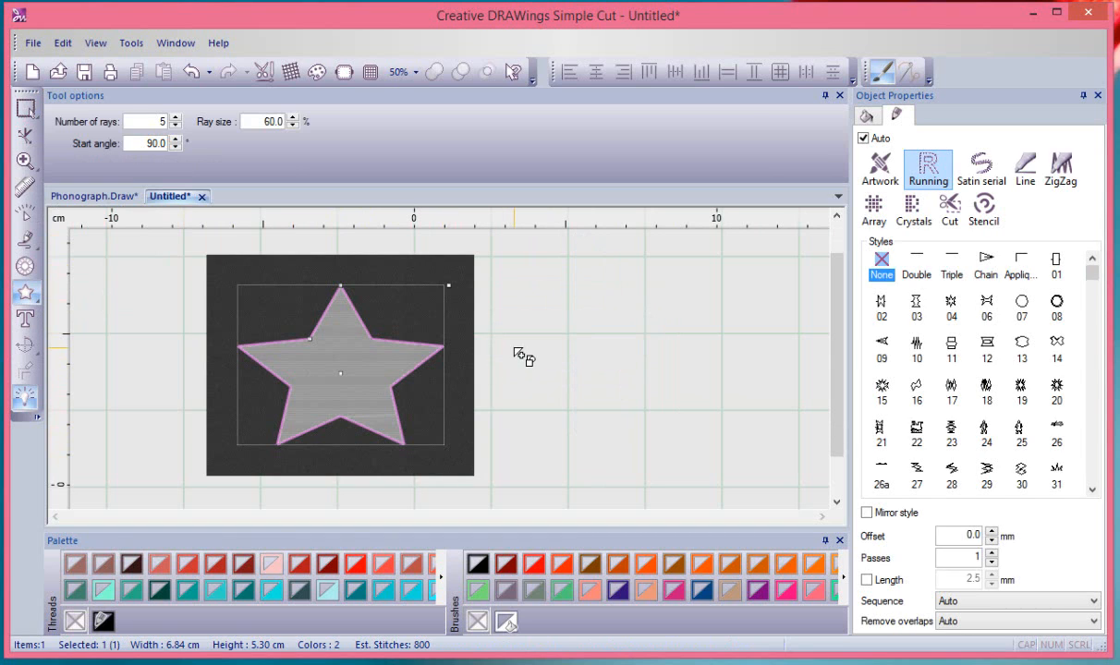
Reshape the star by its inner ray node to a ray size of about 85.1%.
{"action": "key", "text": "Escape"}
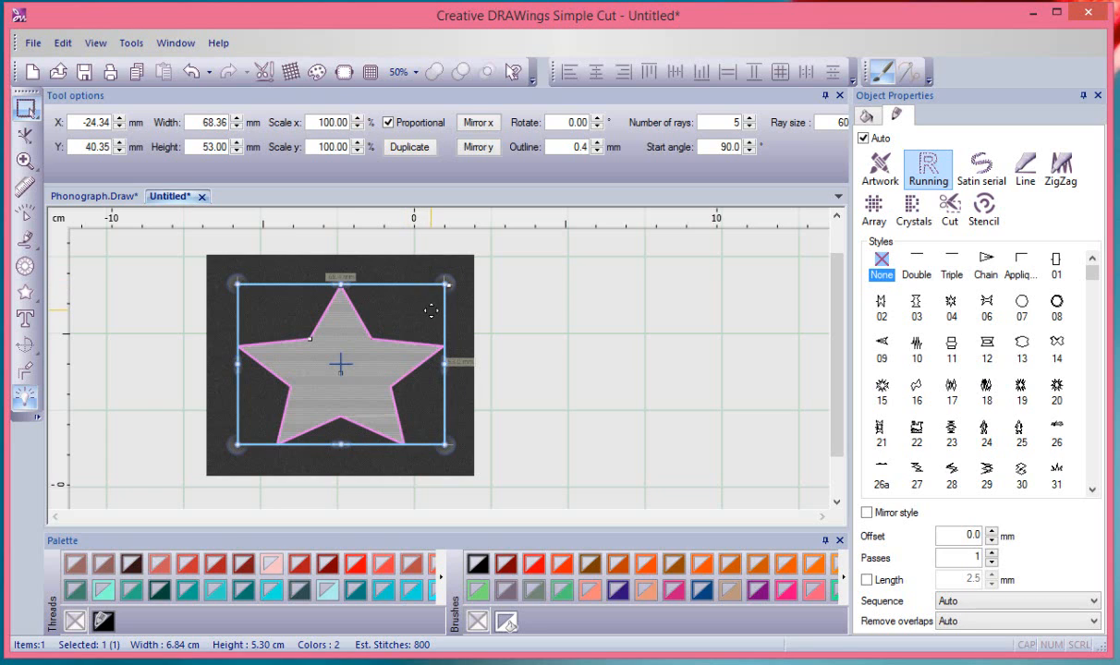
{"action": "left_click", "coordinate": [26, 141]}
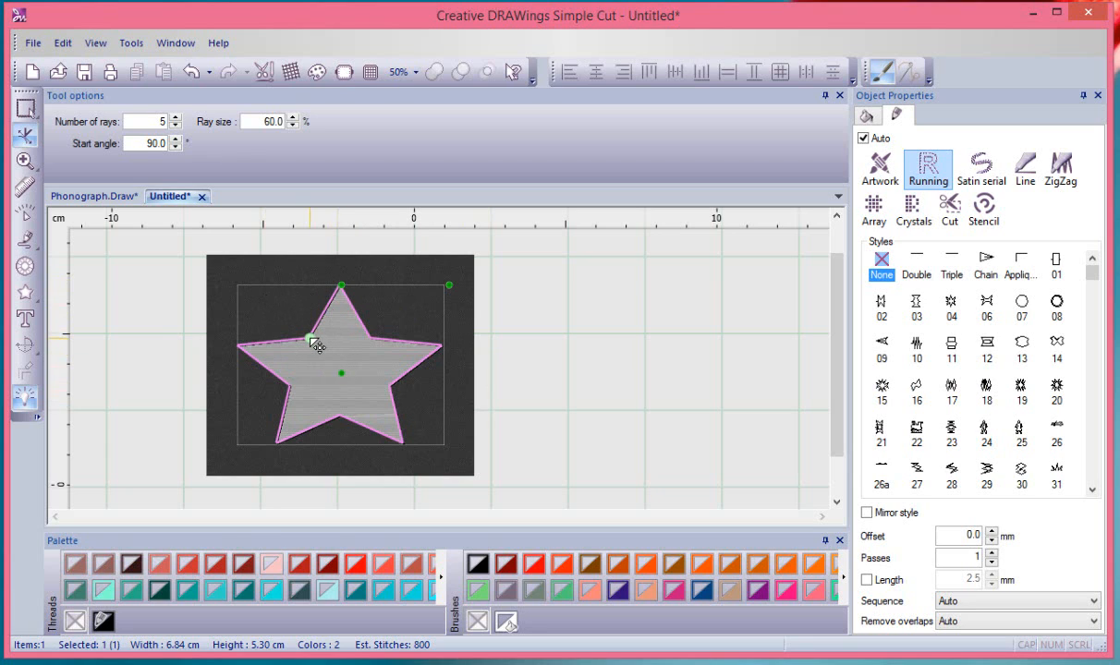
{"action": "left_click_drag", "start_coordinate": [312, 340], "coordinate": [323, 361]}
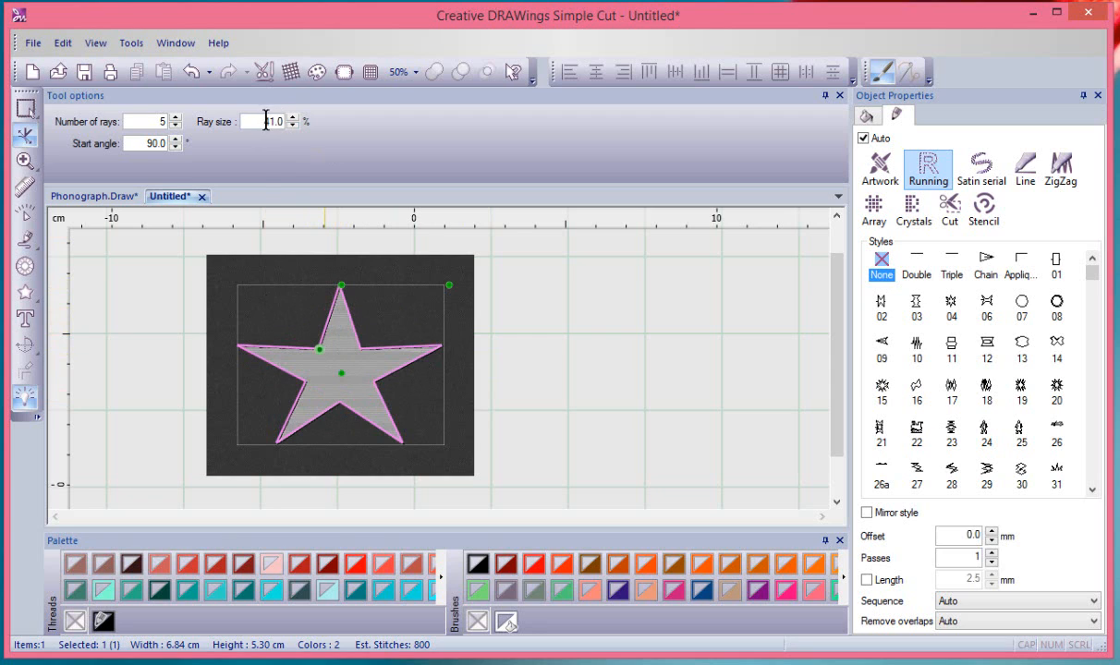
{"action": "left_click_drag", "start_coordinate": [319, 350], "coordinate": [297, 323]}
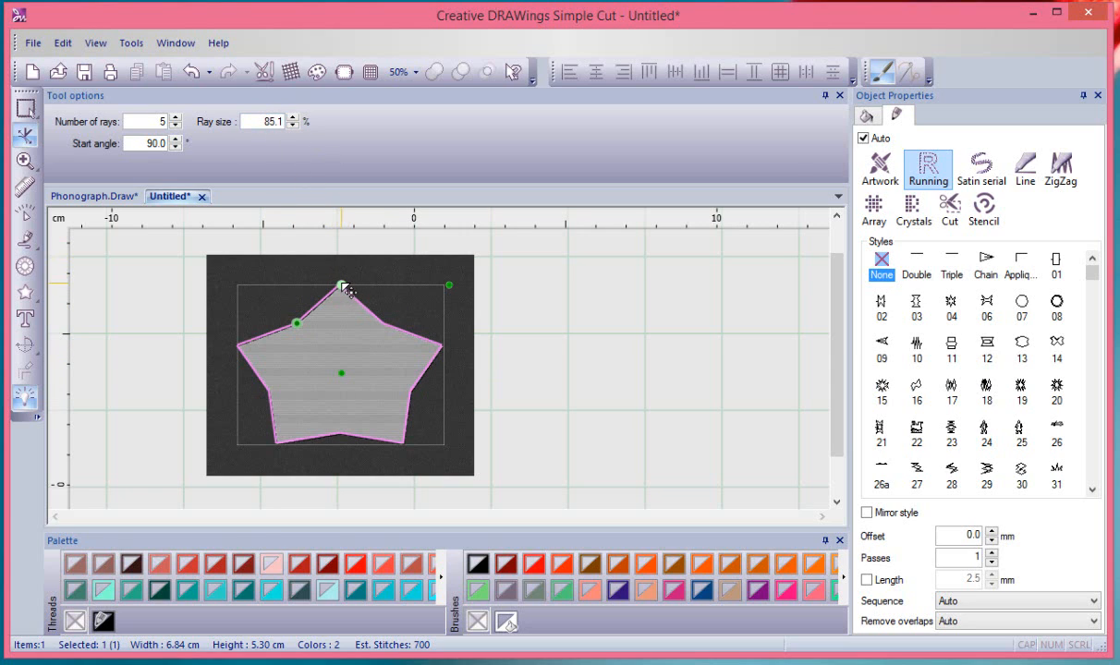
Rotate the star to a start angle of about 60.9°, then flip it vertically by its corner node to about 5.93 cm tall.
{"action": "left_click_drag", "start_coordinate": [344, 289], "coordinate": [395, 301]}
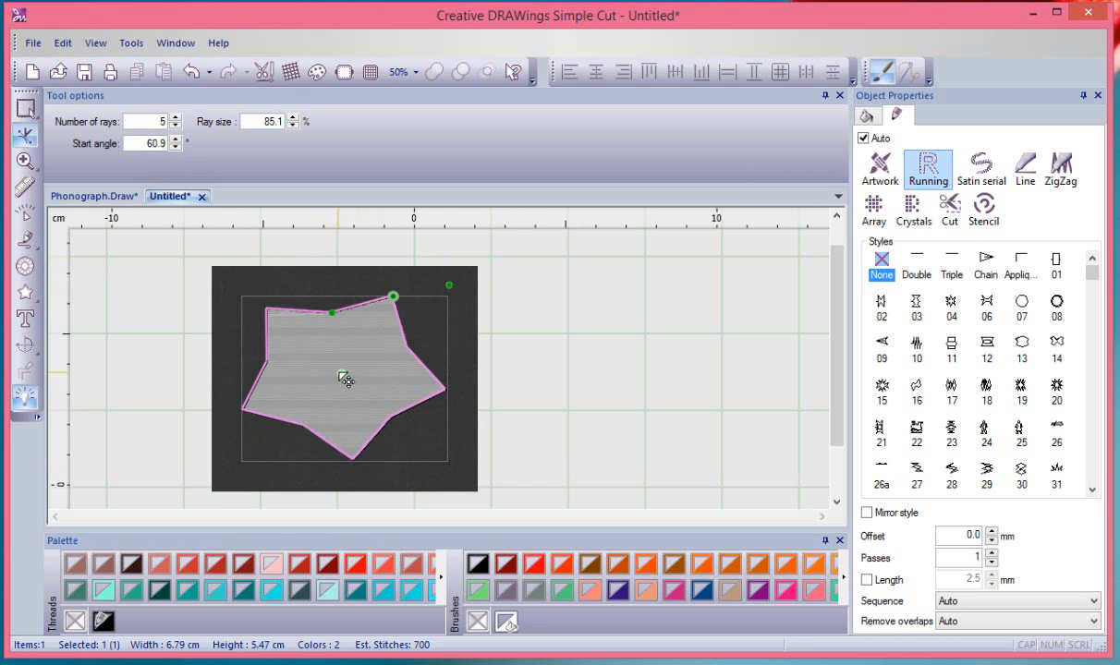
{"action": "mouse_move", "coordinate": [347, 376]}
{"action": "left_mouse_down"}
{"action": "mouse_move", "coordinate": [388, 362]}
{"action": "mouse_move", "coordinate": [347, 349]}
{"action": "mouse_move", "coordinate": [344, 373]}
{"action": "left_mouse_up"}
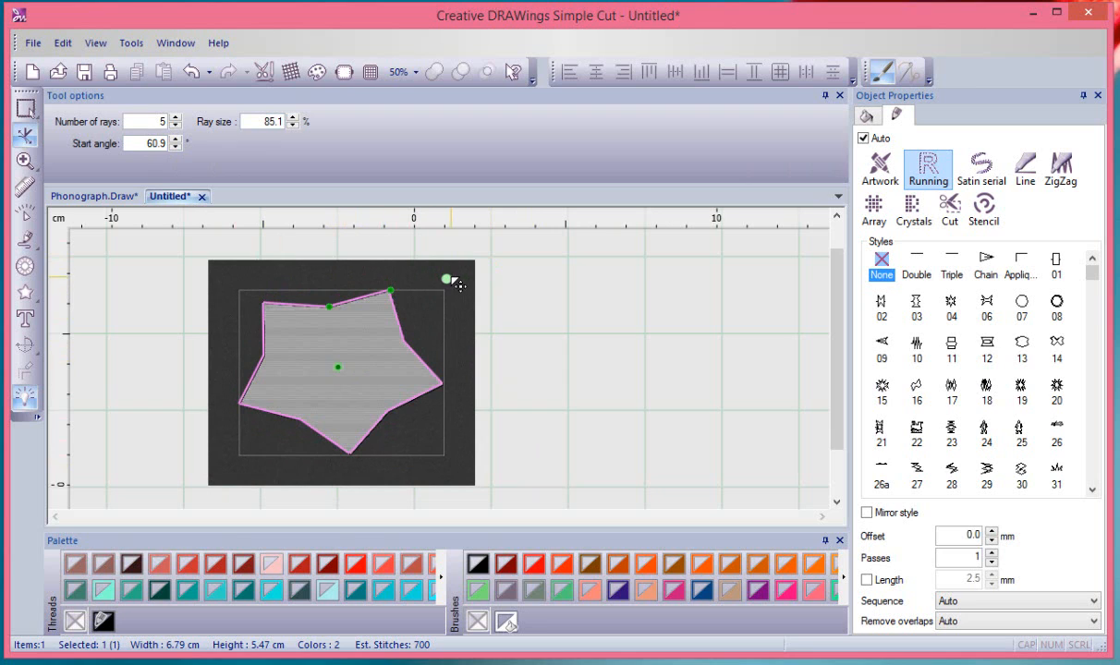
{"action": "left_click_drag", "start_coordinate": [446, 279], "coordinate": [446, 463]}
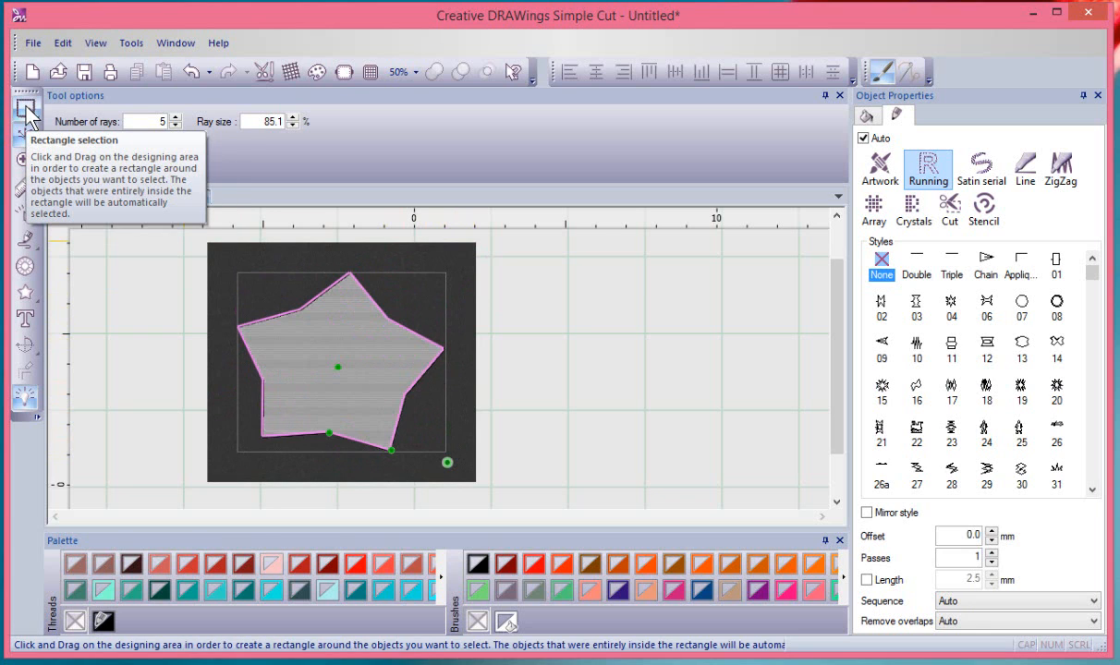
{"action": "left_click", "coordinate": [25, 110]}
{"action": "left_click", "coordinate": [570, 337]}
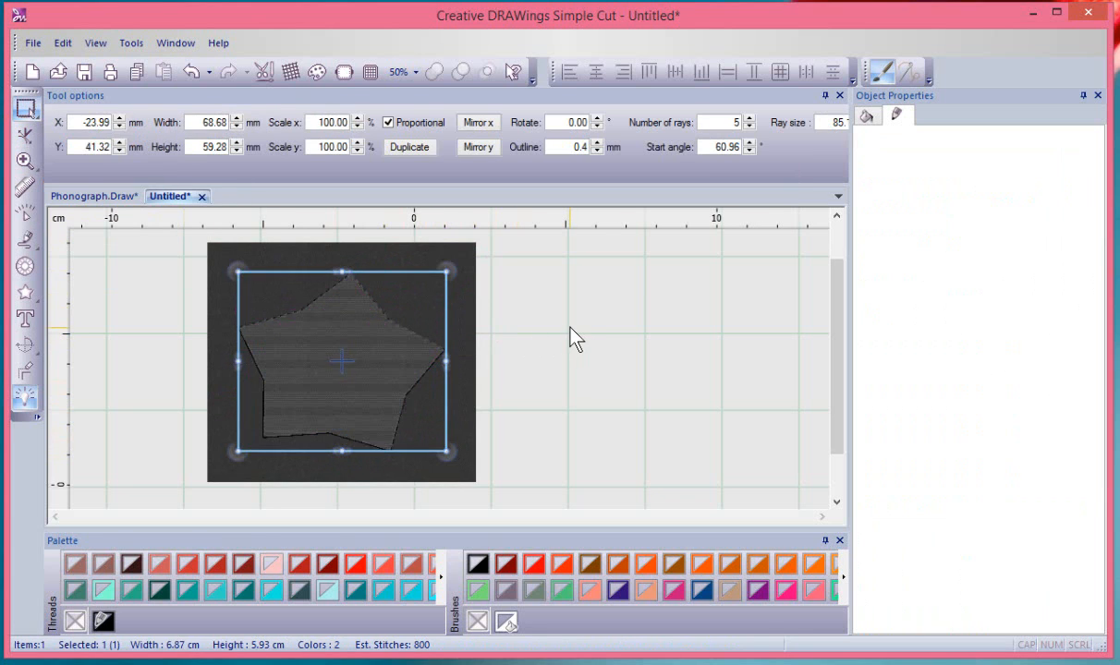
Draw a freehand wavy line about 5.36 by 4.14 cm to the left of the star at smoothness level 0, and display its nodes.
{"action": "scroll", "coordinate": [573, 340], "scroll_direction": "down", "scroll_amount": 2}
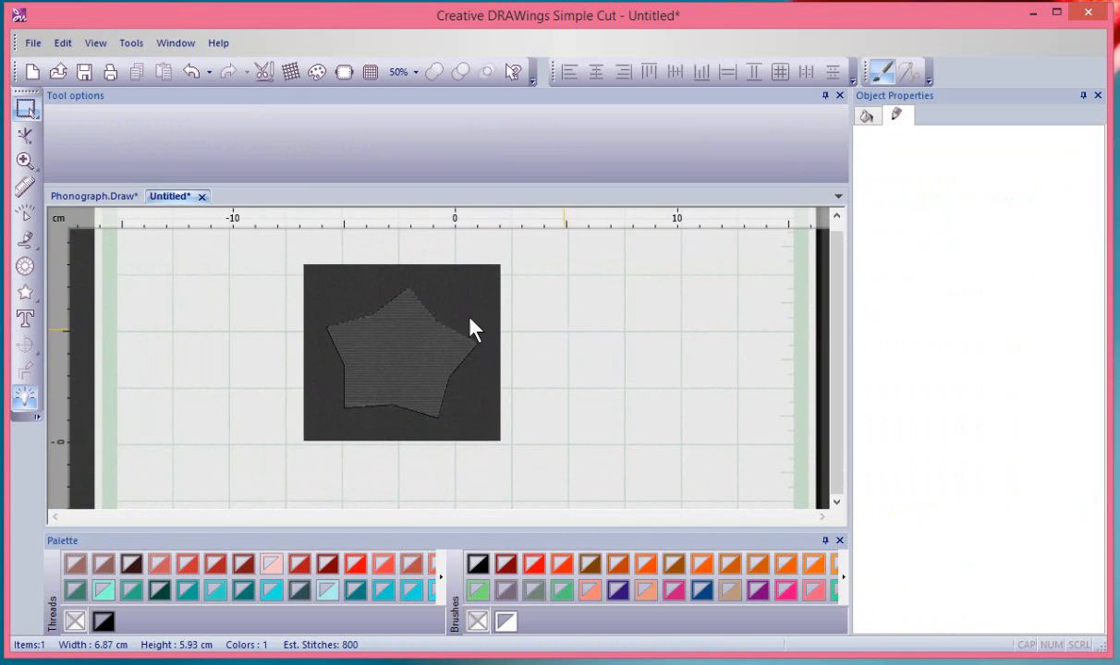
{"action": "left_click", "coordinate": [25, 241]}
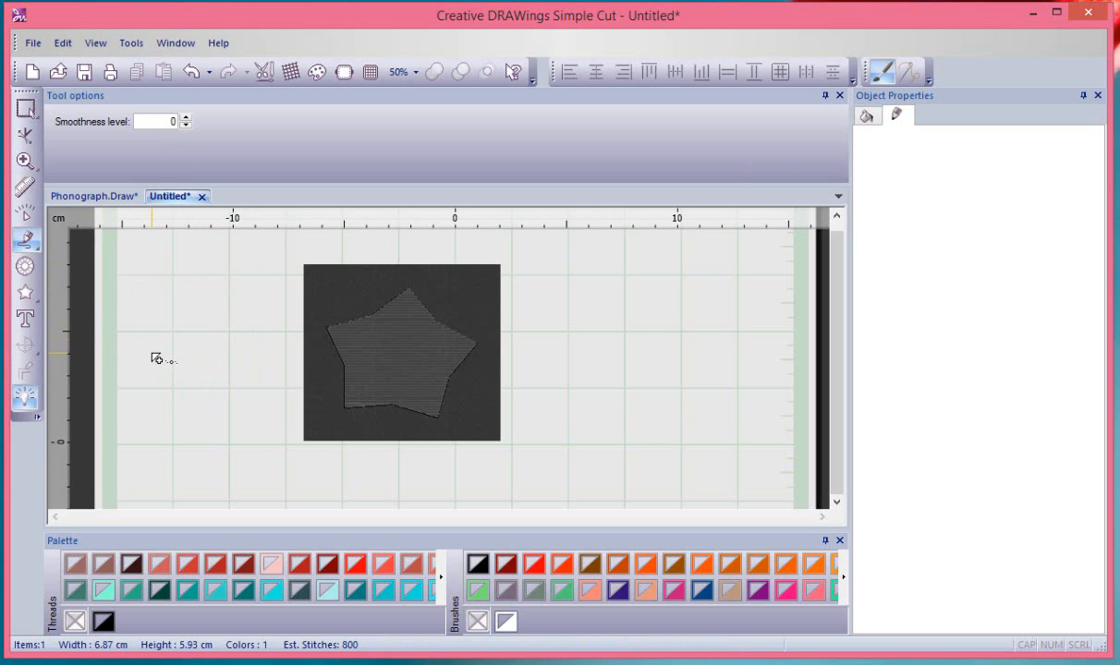
{"action": "mouse_move", "coordinate": [152, 343]}
{"action": "left_mouse_down"}
{"action": "mouse_move", "coordinate": [189, 348]}
{"action": "mouse_move", "coordinate": [186, 415]}
{"action": "mouse_move", "coordinate": [245, 410]}
{"action": "mouse_move", "coordinate": [271, 371]}
{"action": "left_mouse_up"}
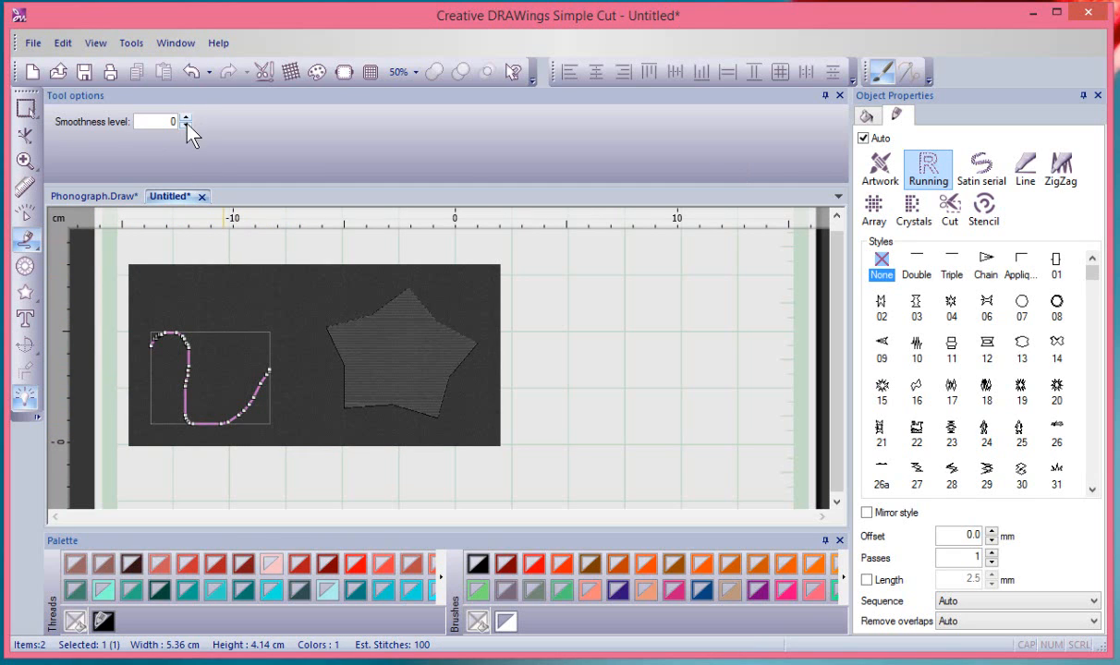
{"action": "scroll", "coordinate": [198, 366], "scroll_direction": "up", "scroll_amount": 1}
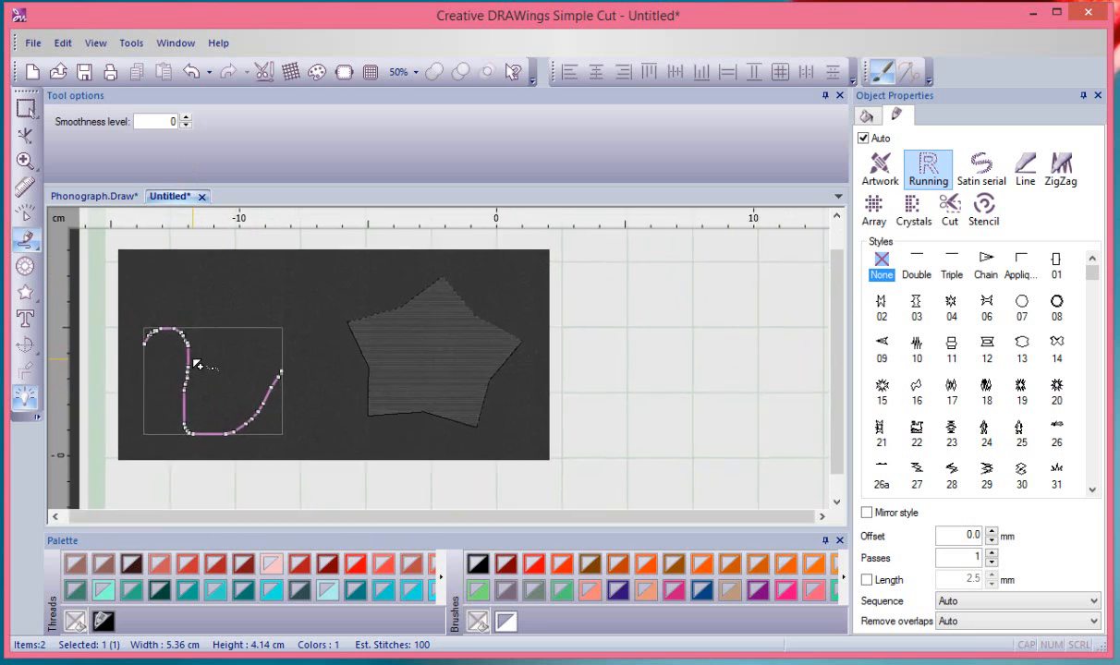
{"action": "scroll", "coordinate": [198, 366], "scroll_direction": "up", "scroll_amount": 5}
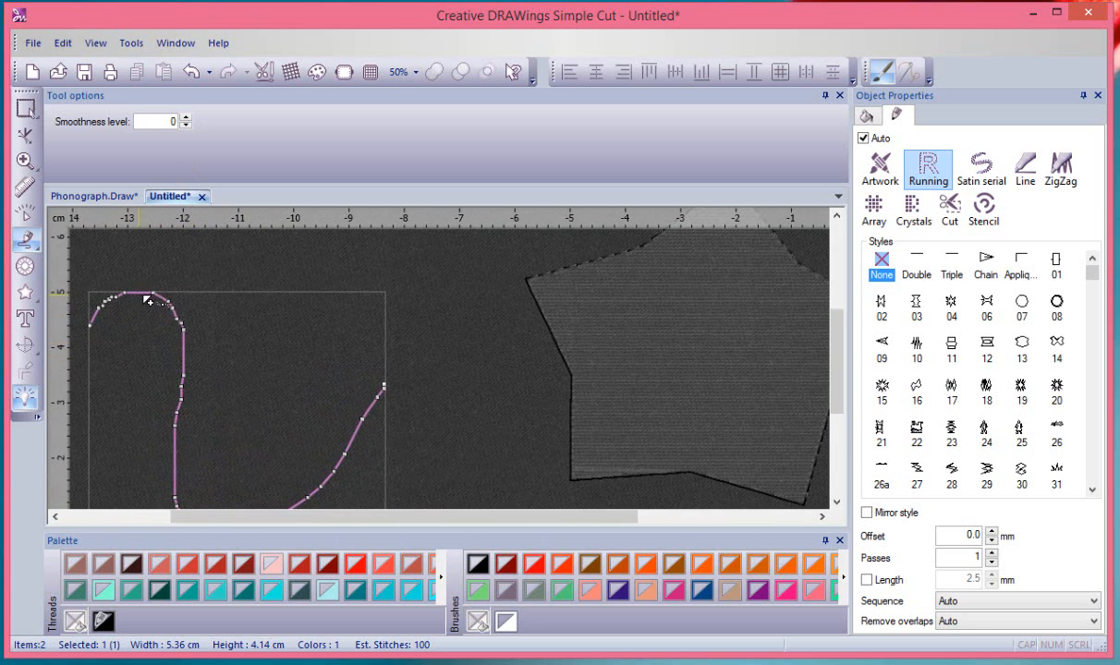
{"action": "left_click", "coordinate": [26, 136]}
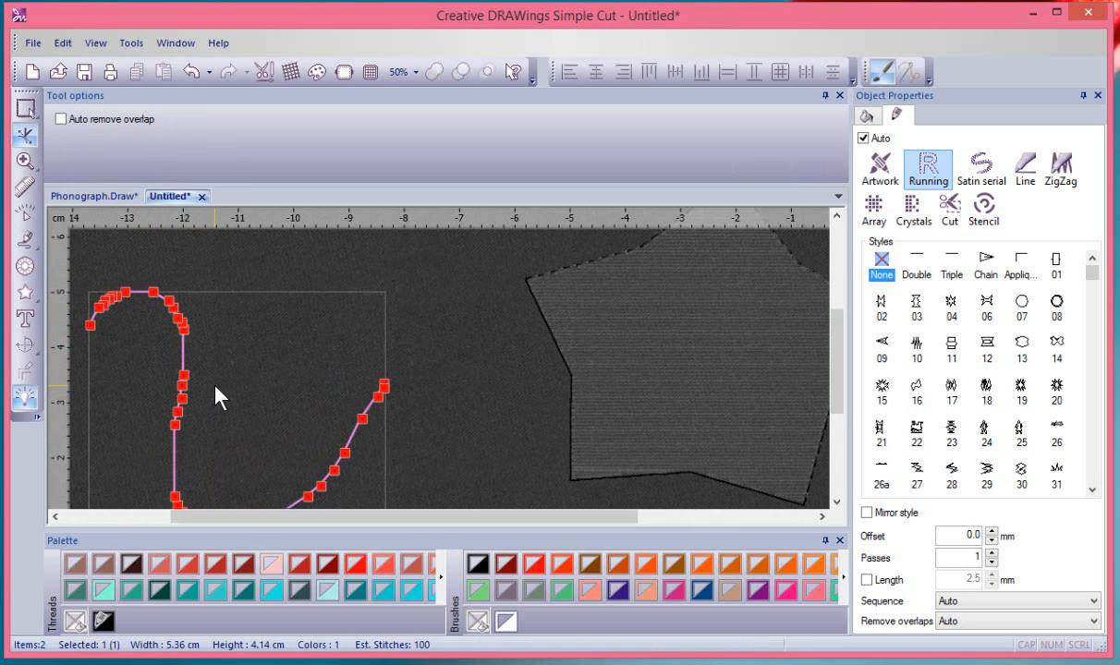
{"action": "scroll", "coordinate": [215, 396], "scroll_direction": "down", "scroll_amount": 3}
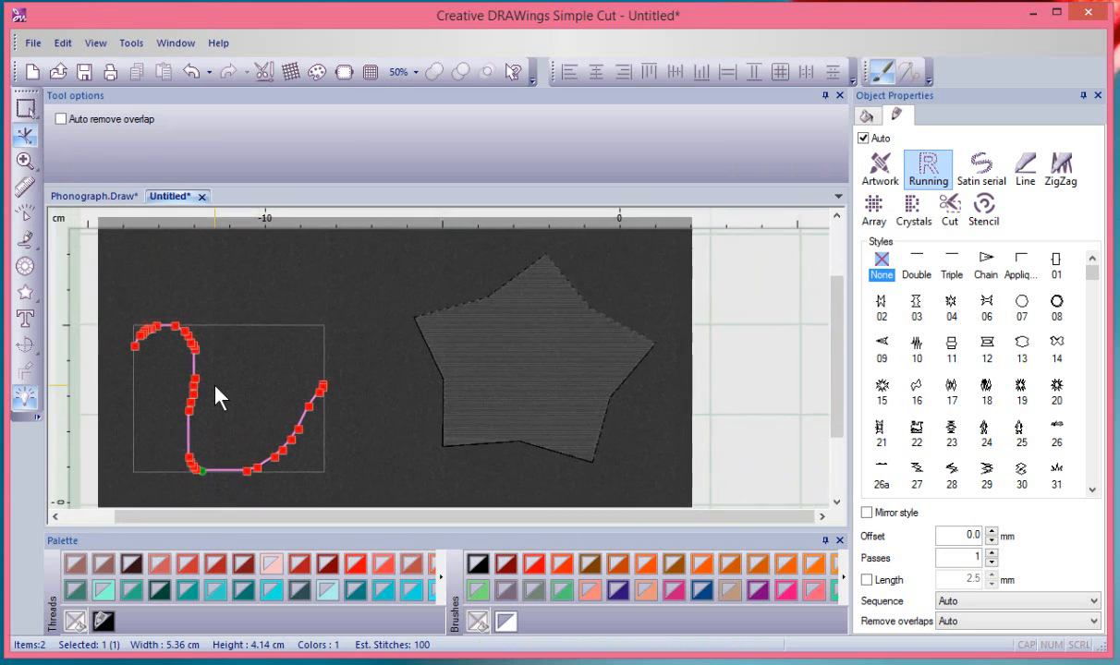
Draw a second freehand wavy line, about 5.17 by 3.26 cm, above the first one with the smoothness level set to 8.
{"action": "left_click", "coordinate": [27, 241]}
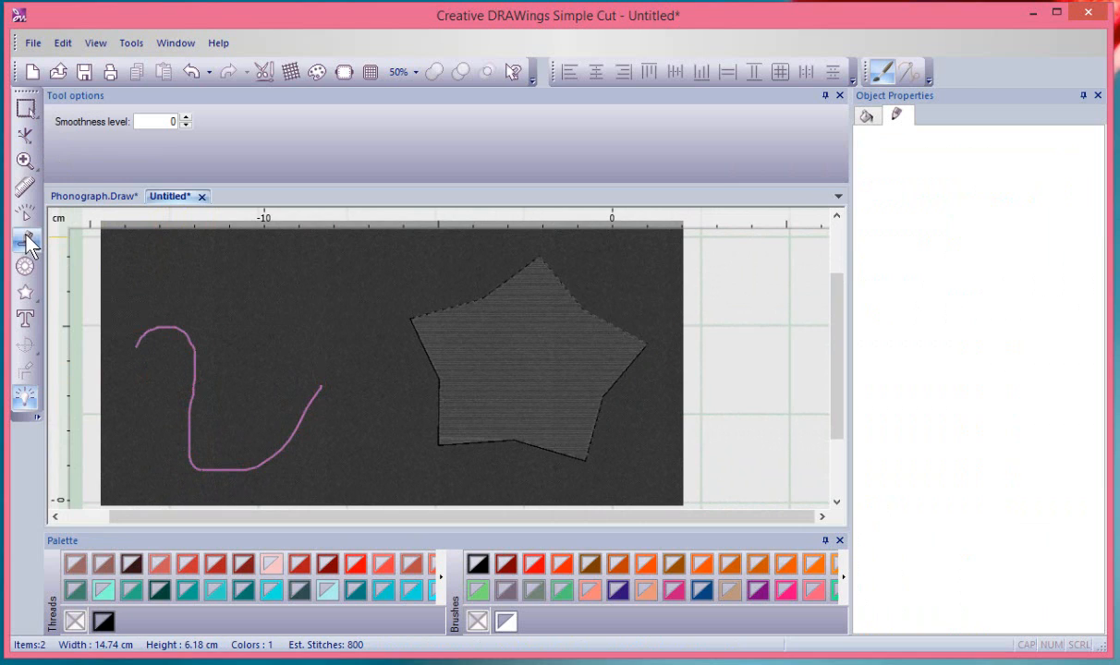
{"action": "left_click", "coordinate": [186, 119]}
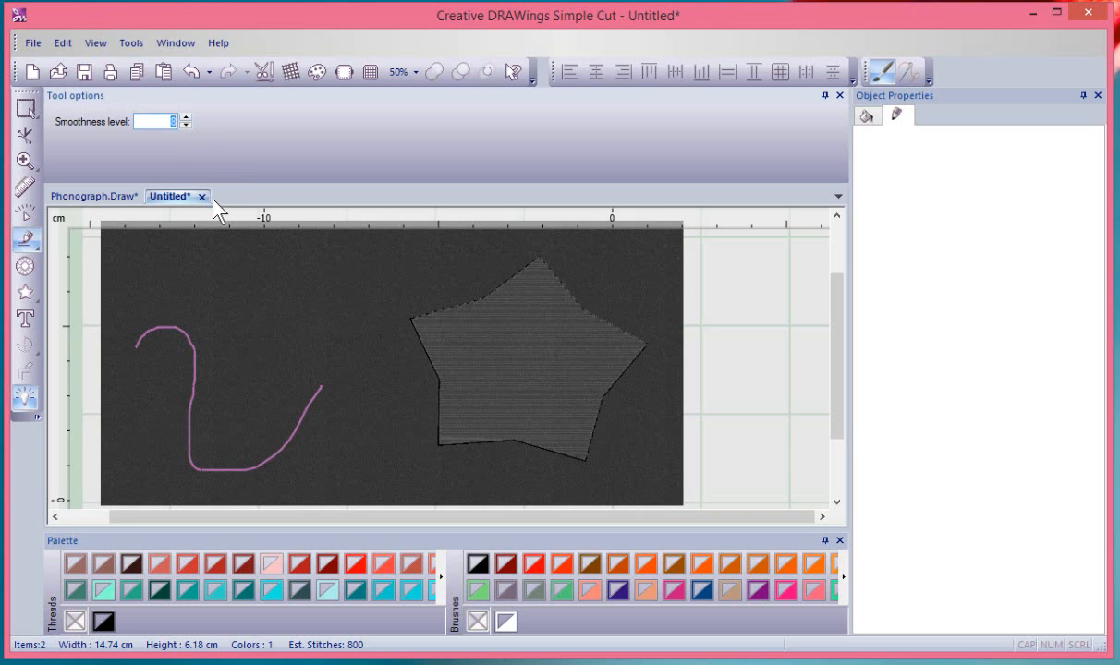
{"action": "mouse_move", "coordinate": [149, 281]}
{"action": "left_mouse_down"}
{"action": "mouse_move", "coordinate": [219, 336]}
{"action": "mouse_move", "coordinate": [226, 386]}
{"action": "mouse_move", "coordinate": [298, 380]}
{"action": "mouse_move", "coordinate": [324, 342]}
{"action": "left_mouse_up"}
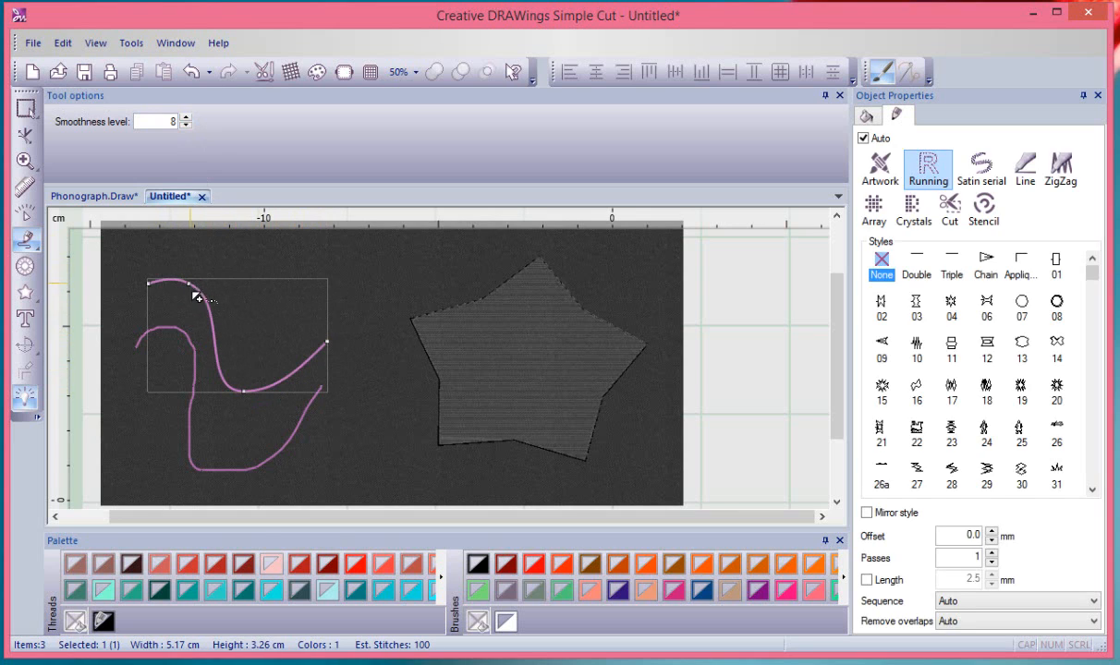
Reshape the smoother curve by shifting its lowest node slightly and tilting and lengthening that node's direction handle.
{"action": "left_click", "coordinate": [26, 139]}
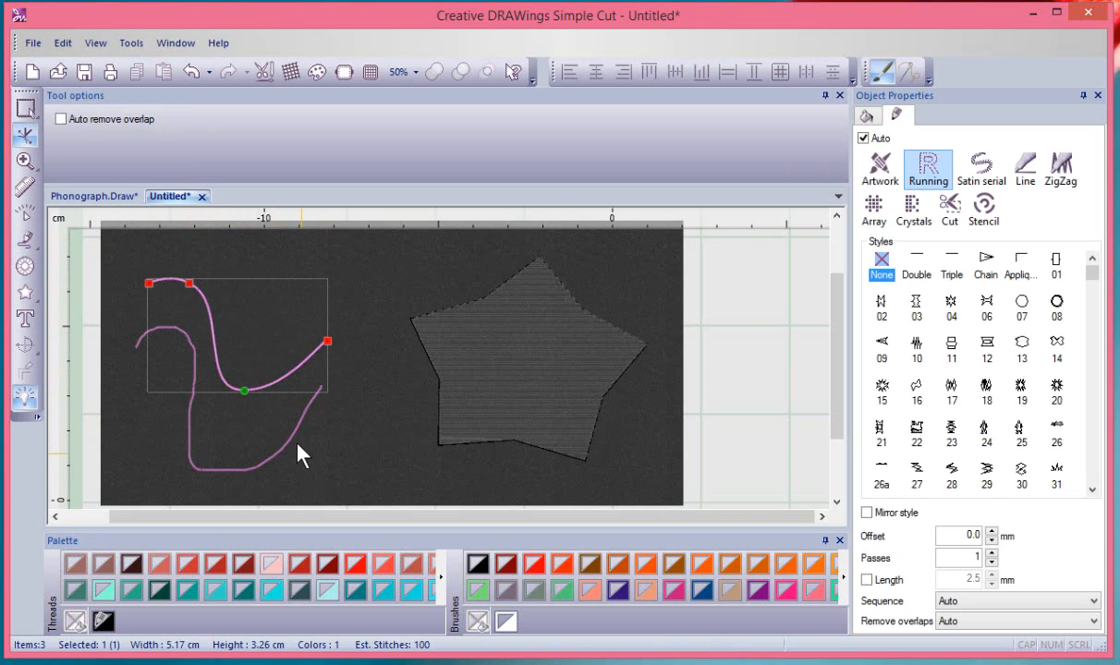
{"action": "left_click", "coordinate": [28, 110]}
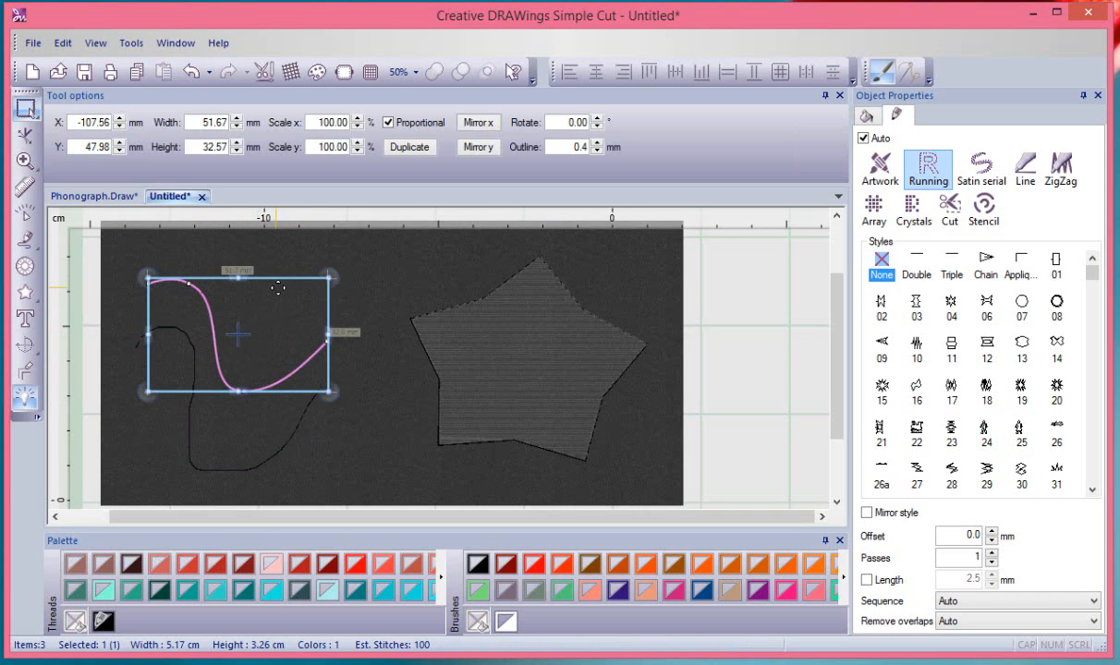
{"action": "left_click", "coordinate": [26, 137]}
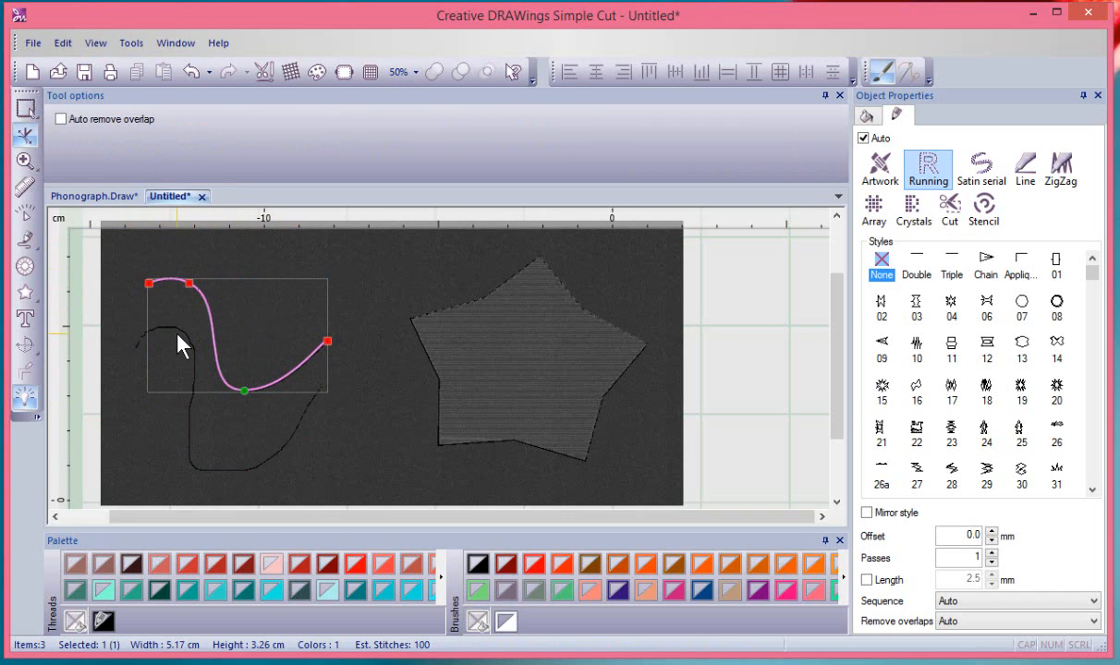
{"action": "scroll", "coordinate": [179, 337], "scroll_direction": "up", "scroll_amount": 1}
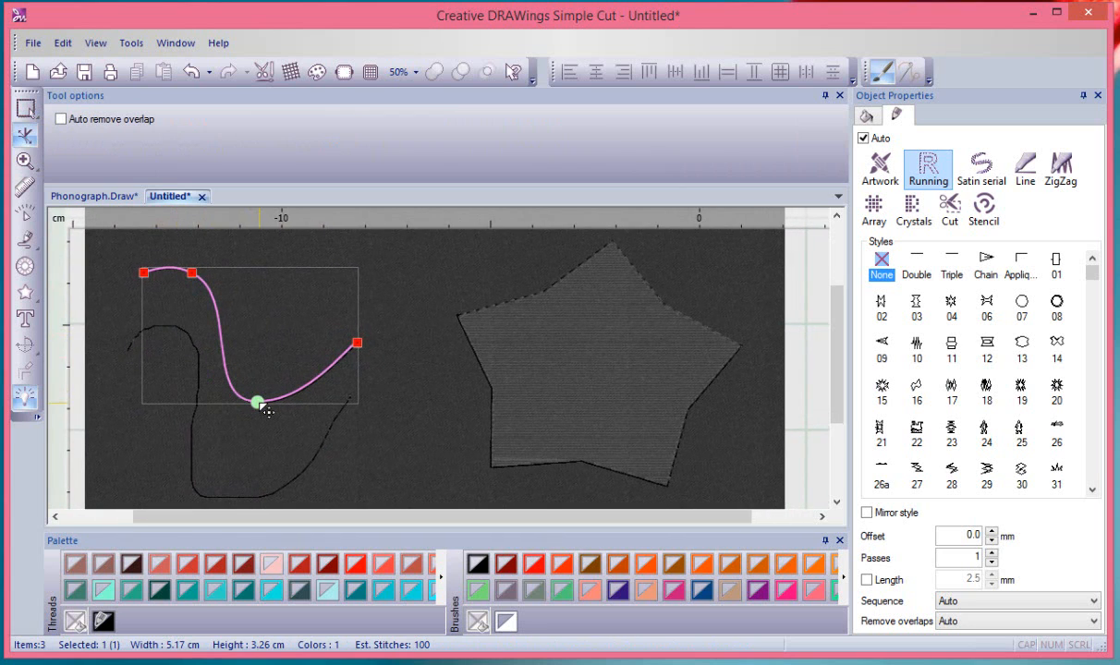
{"action": "left_click", "coordinate": [263, 406]}
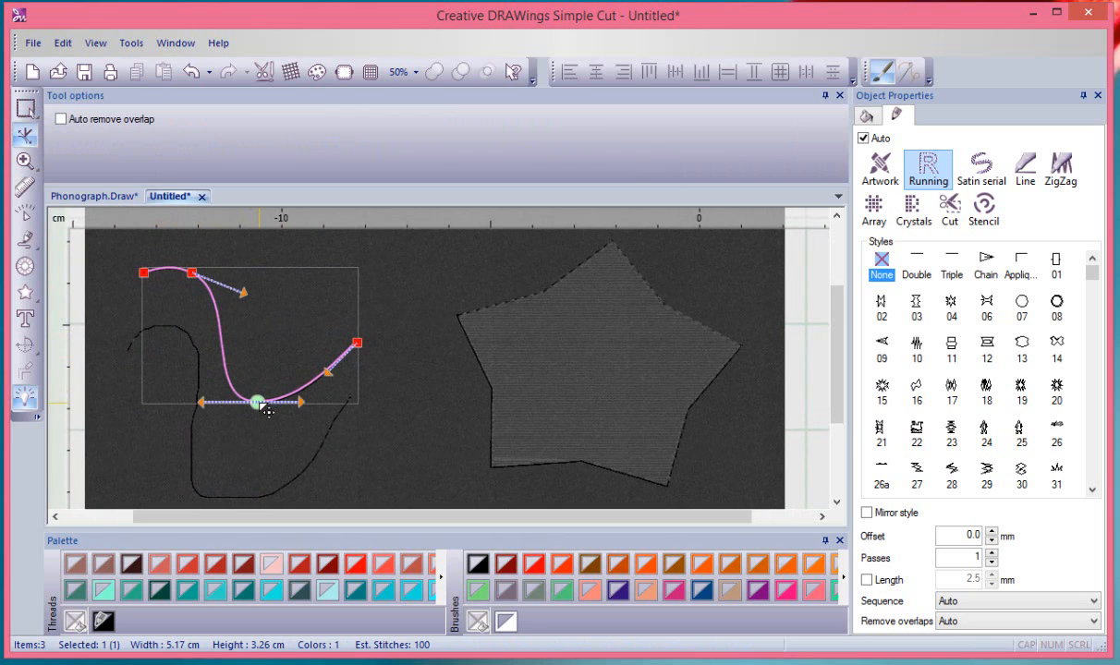
{"action": "left_click_drag", "start_coordinate": [266, 413], "coordinate": [169, 346]}
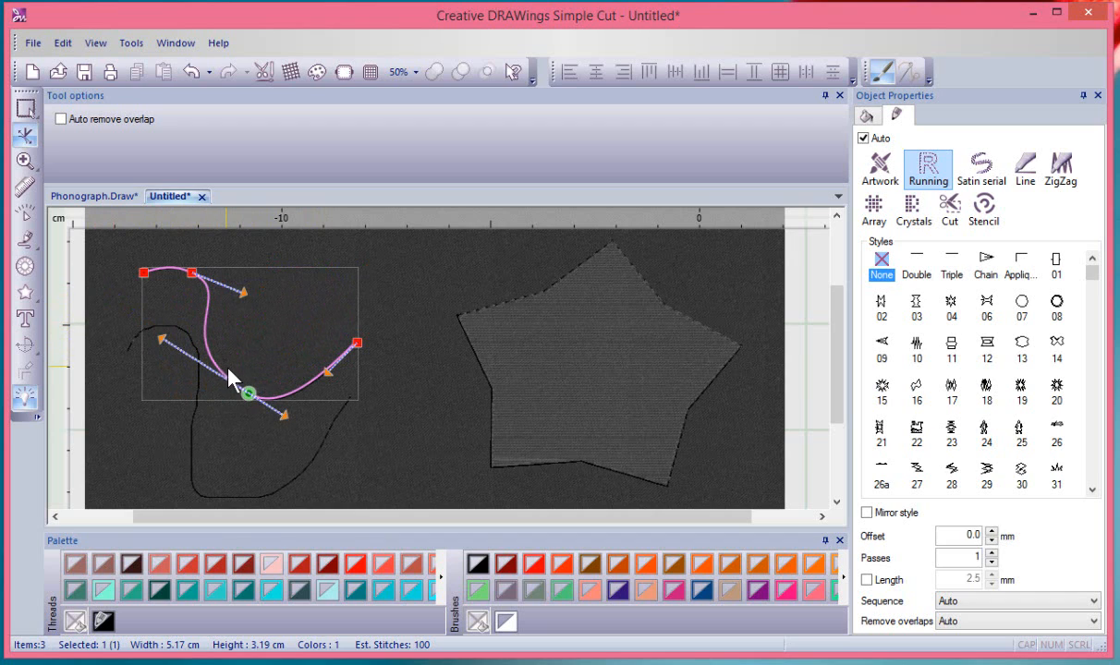
Delete the second node near the upper start of the smoother curve.
{"action": "left_click", "coordinate": [192, 273]}
{"action": "left_click", "coordinate": [193, 272]}
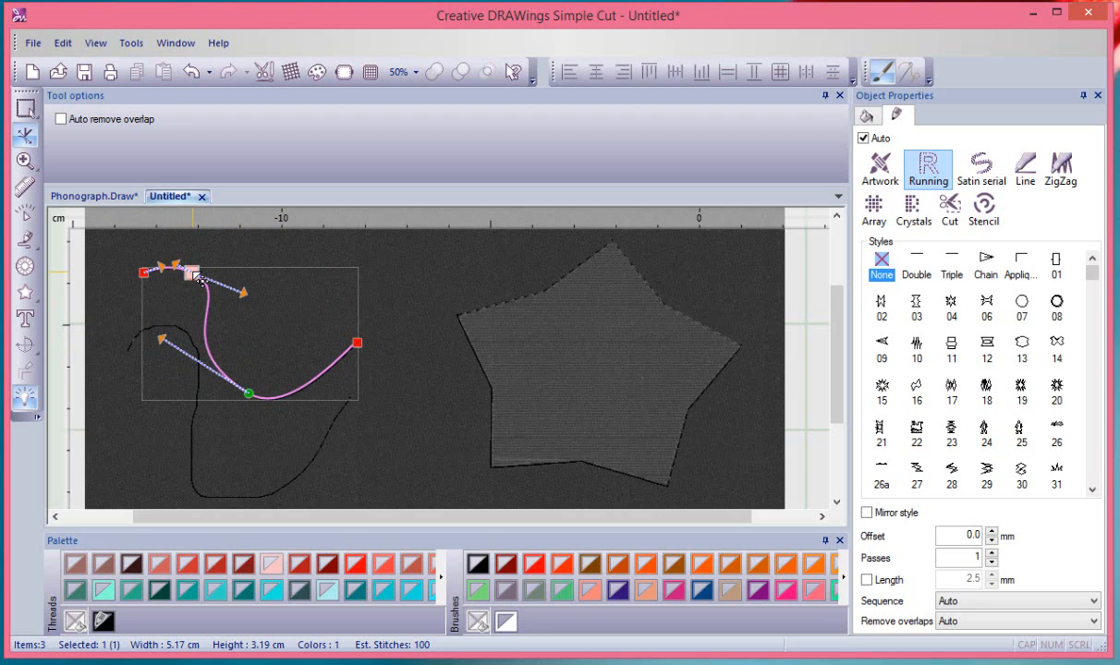
{"action": "key", "text": "Delete"}
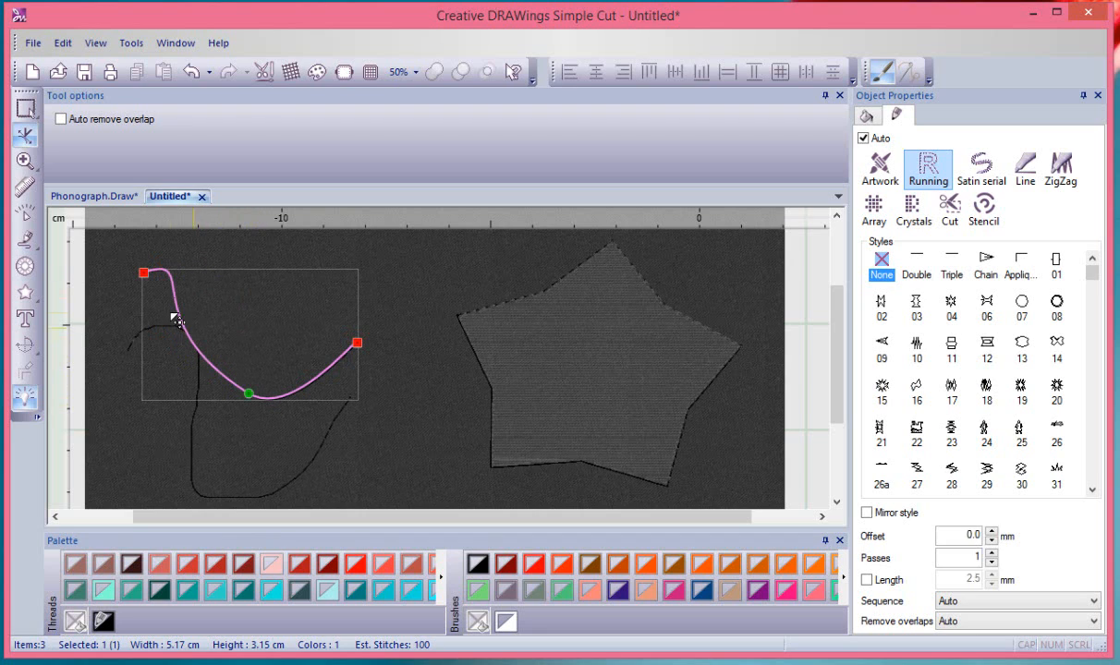
Add a node on the descending part of the smoother curve, between its start and its lowest node.
{"action": "mouse_move", "coordinate": [189, 323]}
{"action": "left_mouse_down"}
{"action": "mouse_move", "coordinate": [182, 292]}
{"action": "mouse_move", "coordinate": [196, 348]}
{"action": "mouse_move", "coordinate": [191, 330]}
{"action": "left_mouse_up"}
{"action": "right_click", "coordinate": [184, 324]}
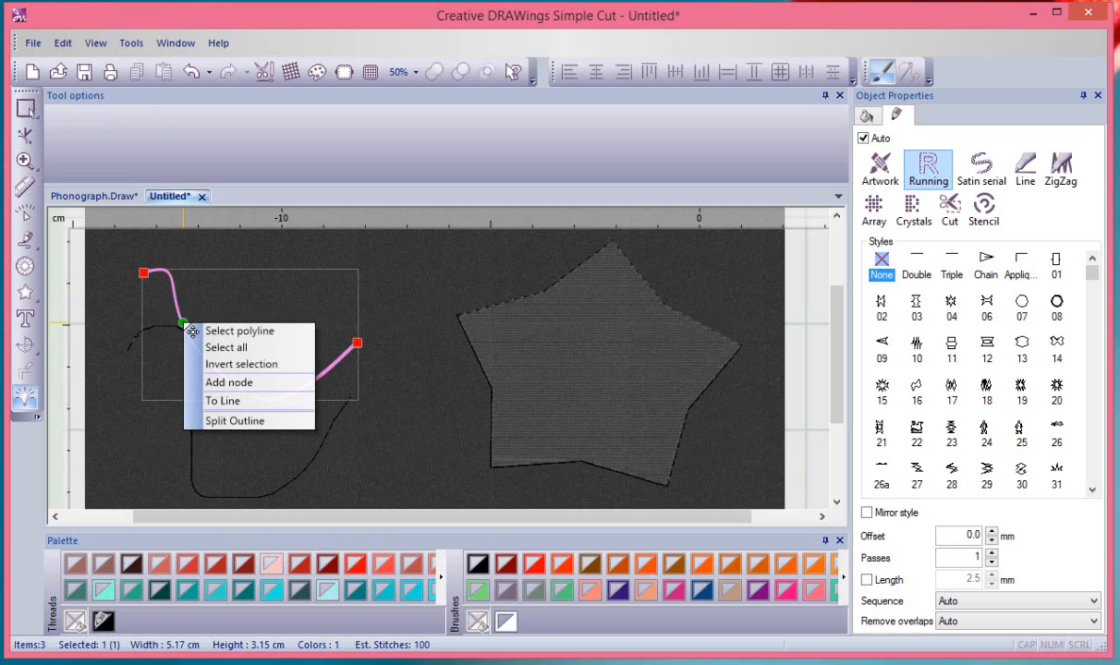
{"action": "left_click", "coordinate": [242, 391]}
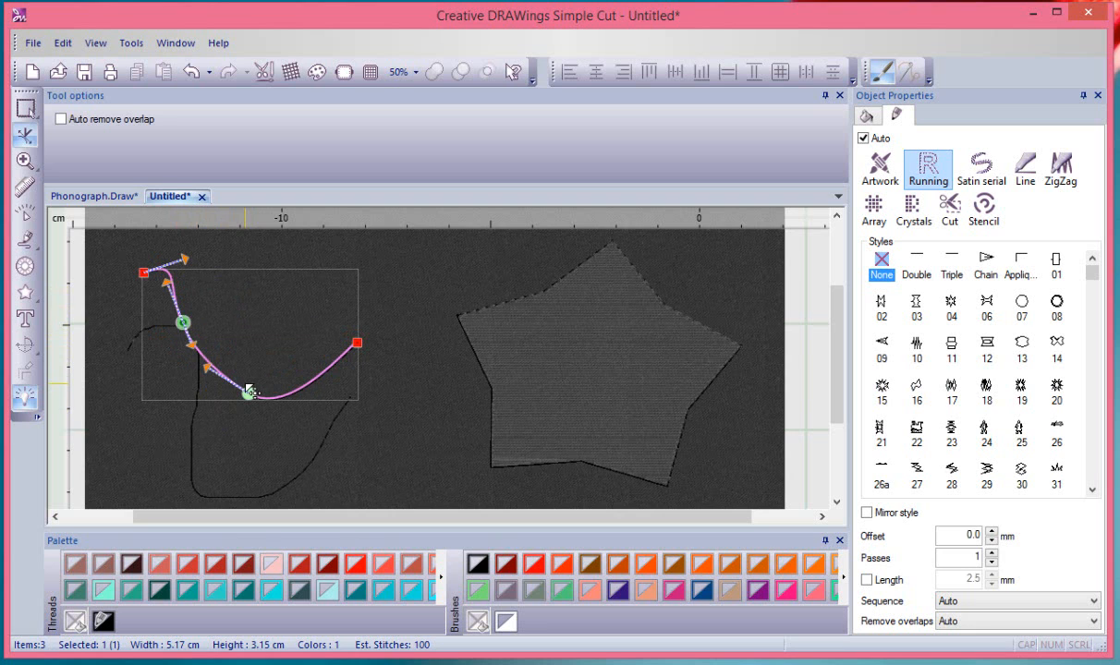
Convert the segment between the curve's start node and the newly added node to a straight line.
{"action": "scroll", "coordinate": [185, 322], "scroll_direction": "up", "scroll_amount": 2}
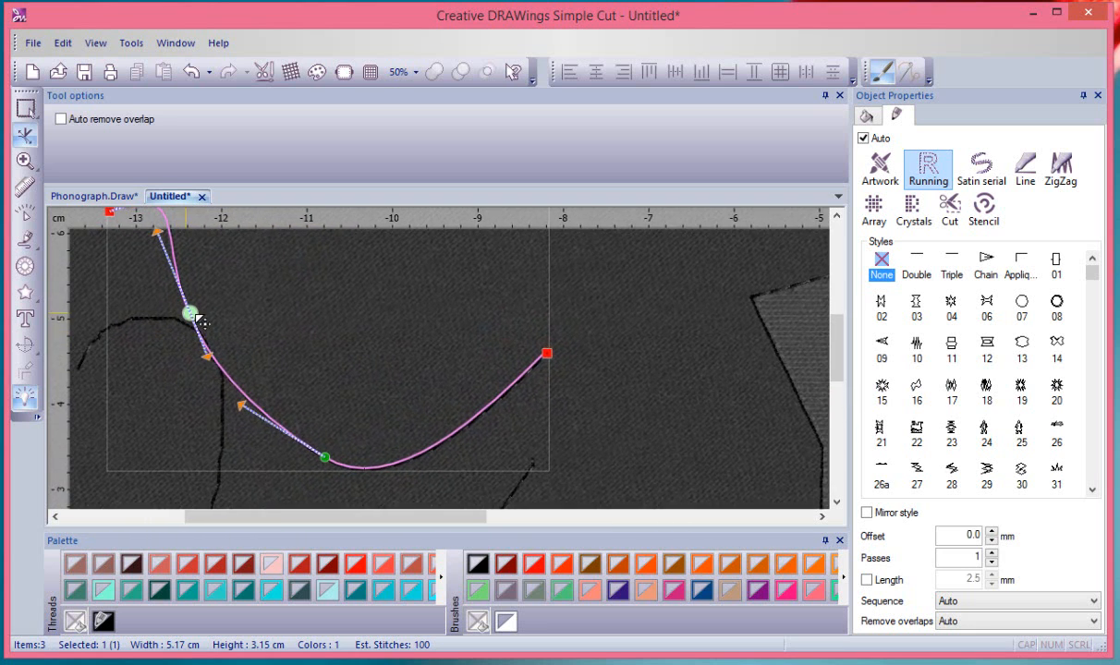
{"action": "right_click", "coordinate": [197, 319]}
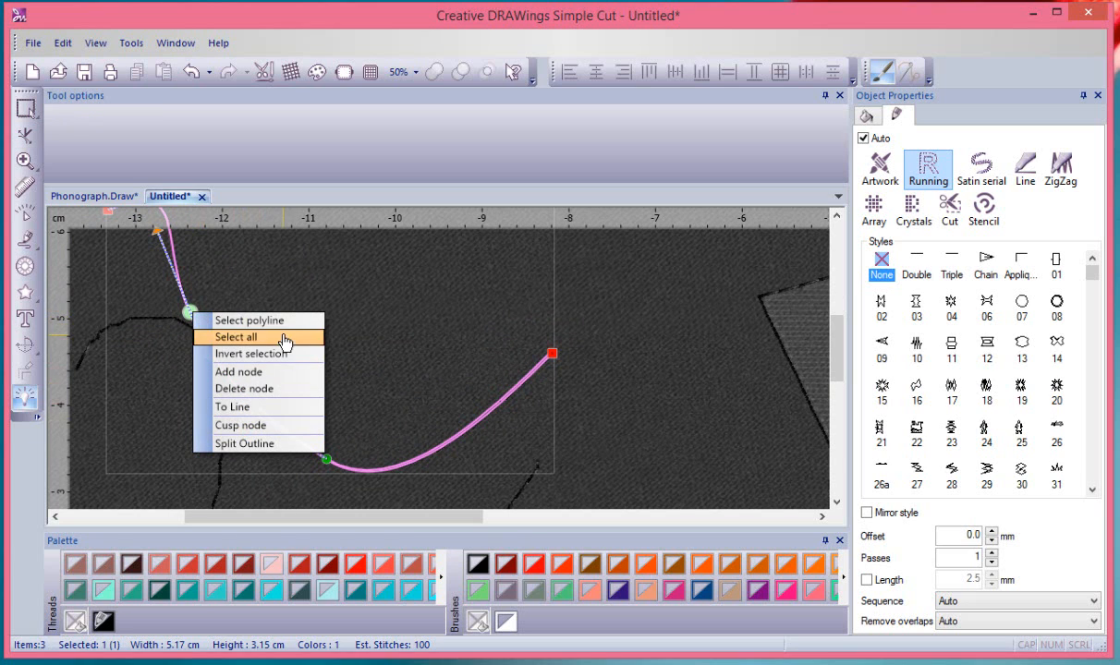
{"action": "left_click", "coordinate": [256, 407]}
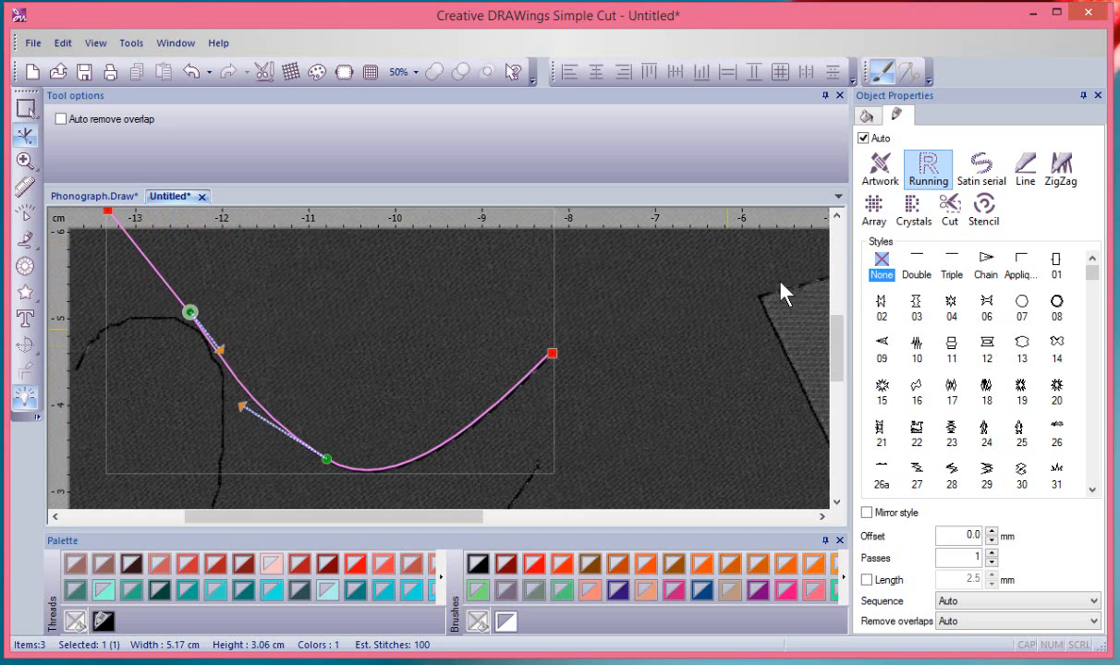
Convert the segment between the added node and the green node near the curve's lowest point to a straight line.
{"action": "scroll", "coordinate": [250, 251], "scroll_direction": "up", "scroll_amount": 1}
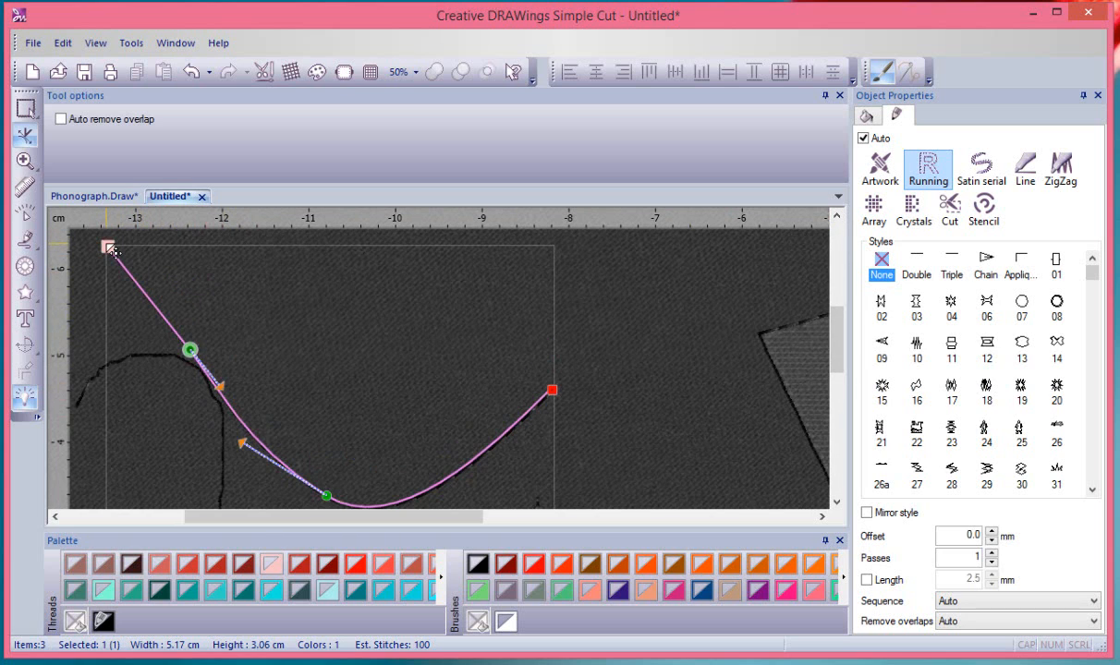
{"action": "left_click", "coordinate": [329, 499]}
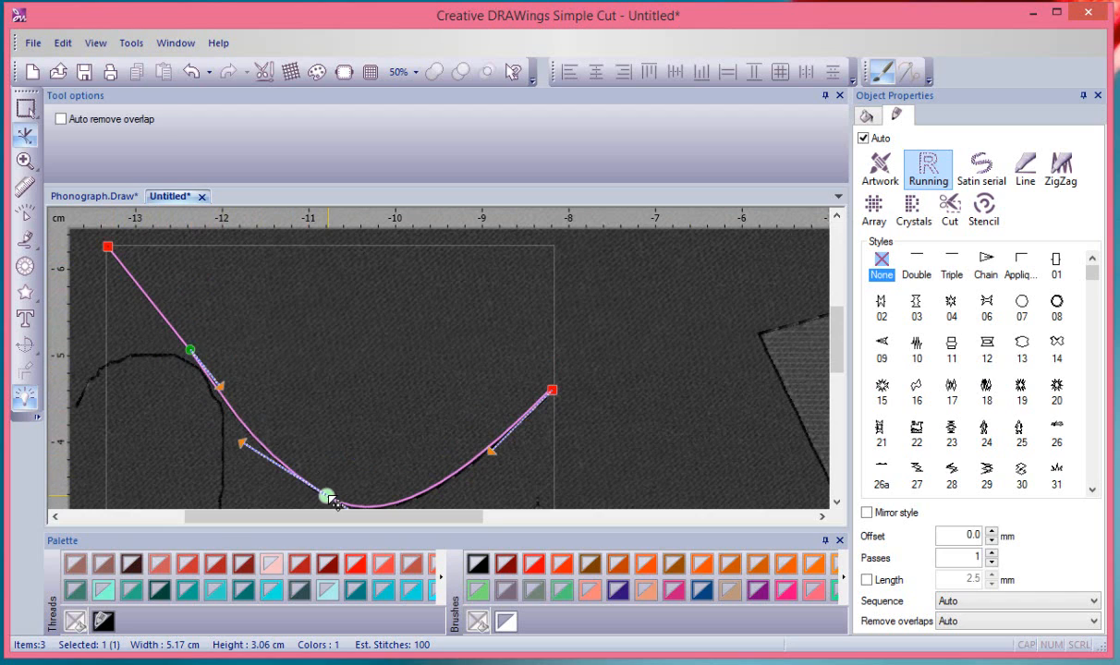
{"action": "right_click", "coordinate": [329, 498]}
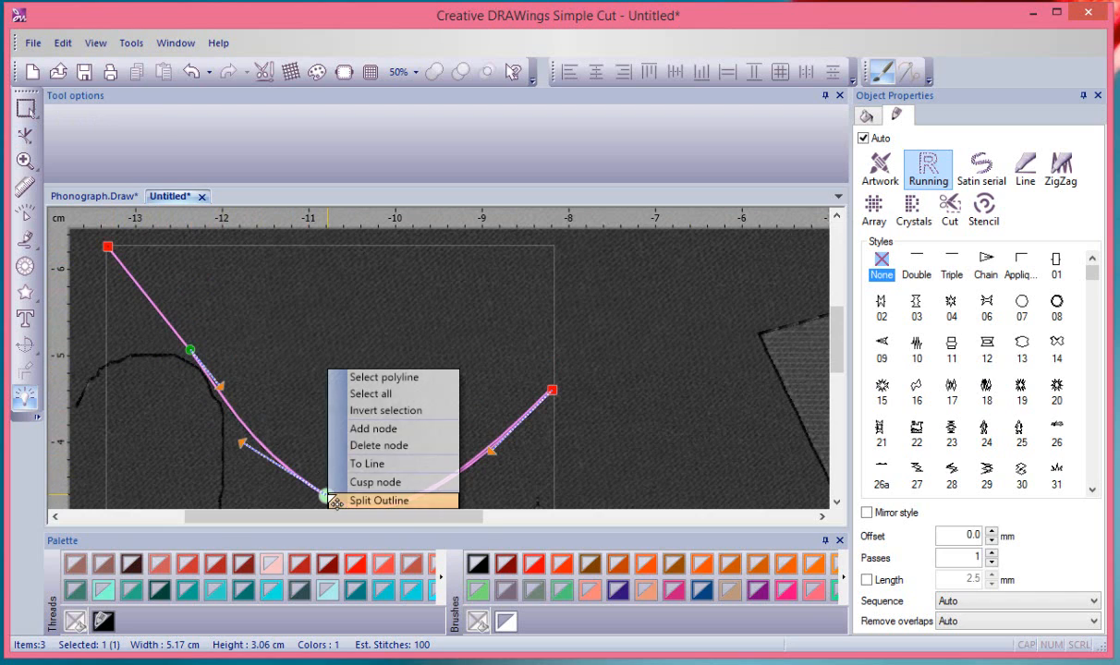
{"action": "left_click", "coordinate": [374, 461]}
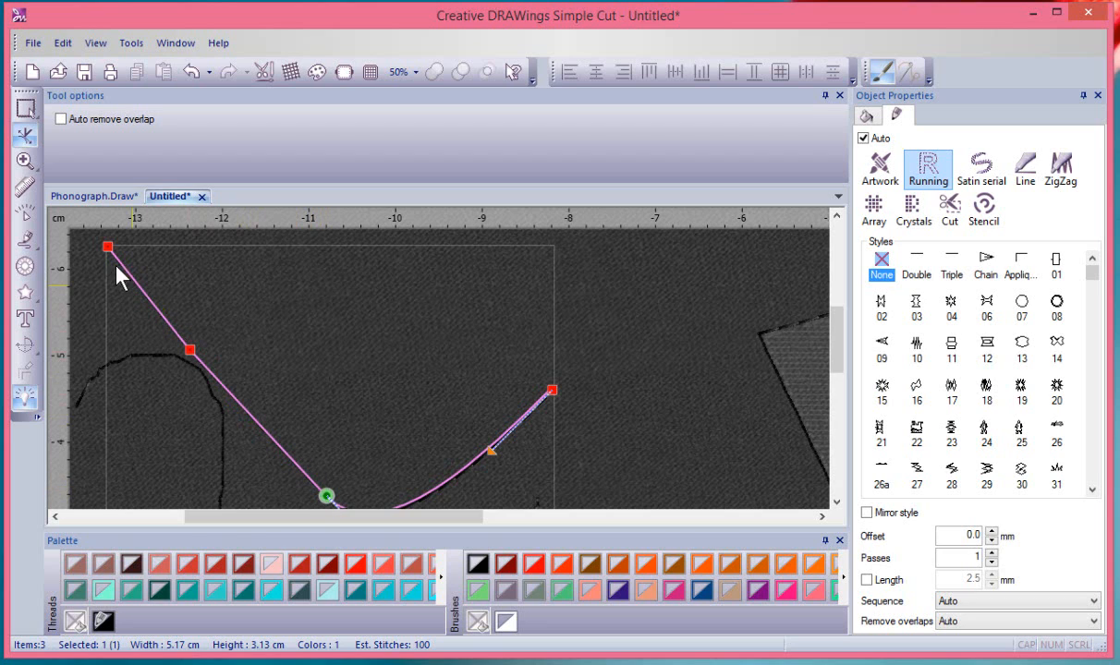
Move the node joining the two straight segments about 1 cm right and 0.6 cm up, and convert both segments to curves.
{"action": "left_click_drag", "start_coordinate": [200, 357], "coordinate": [285, 309]}
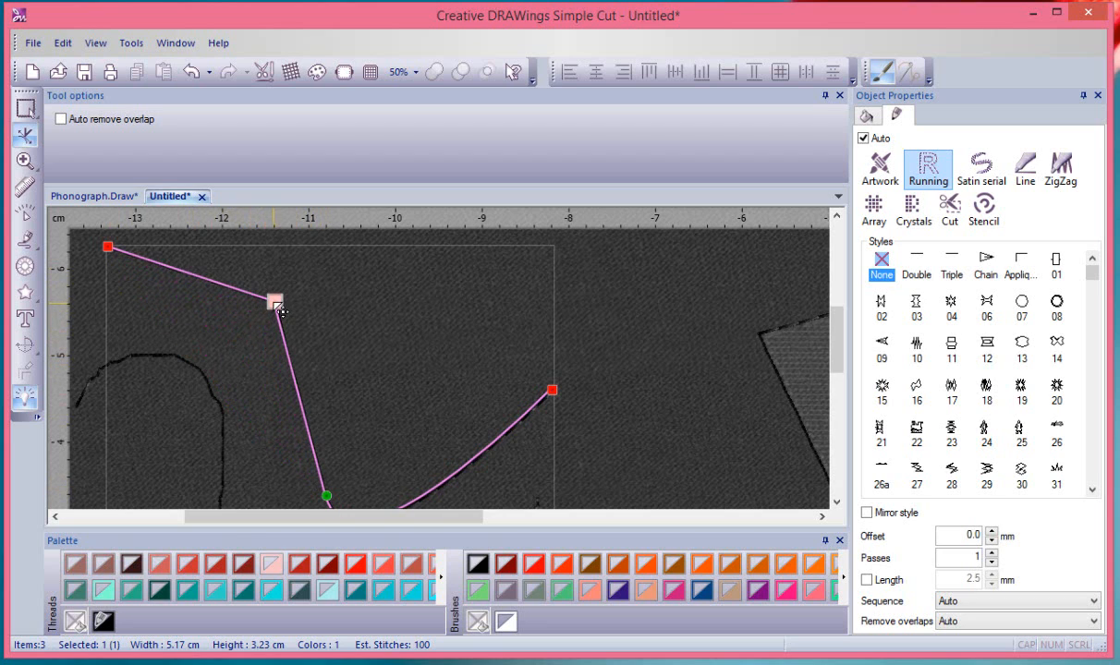
{"action": "right_click", "coordinate": [284, 311]}
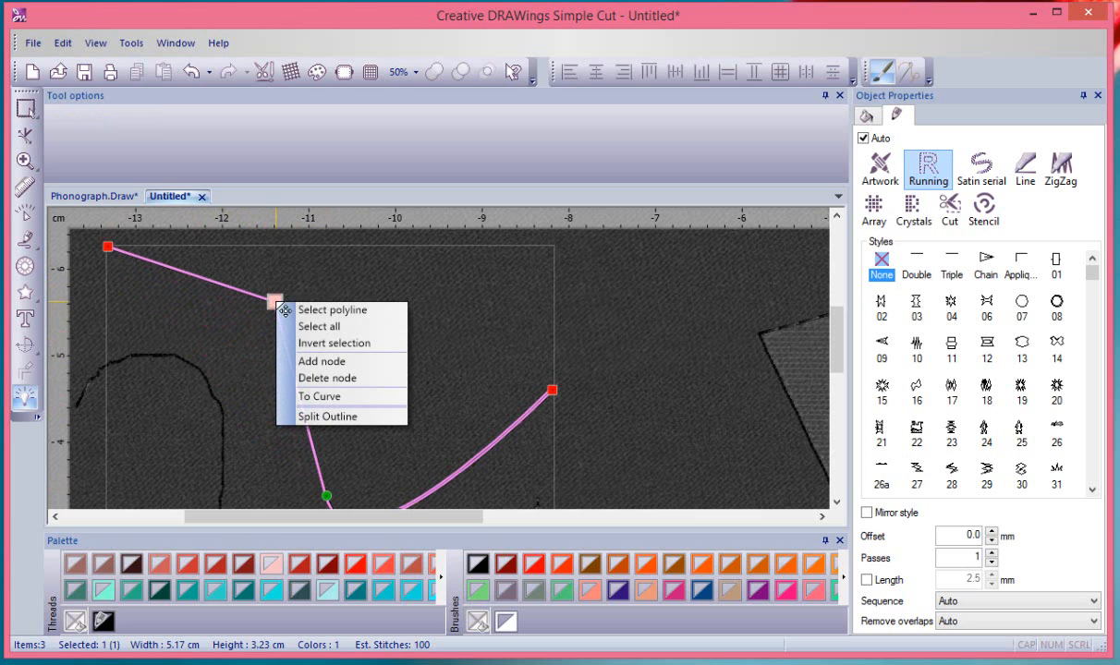
{"action": "left_click", "coordinate": [321, 396]}
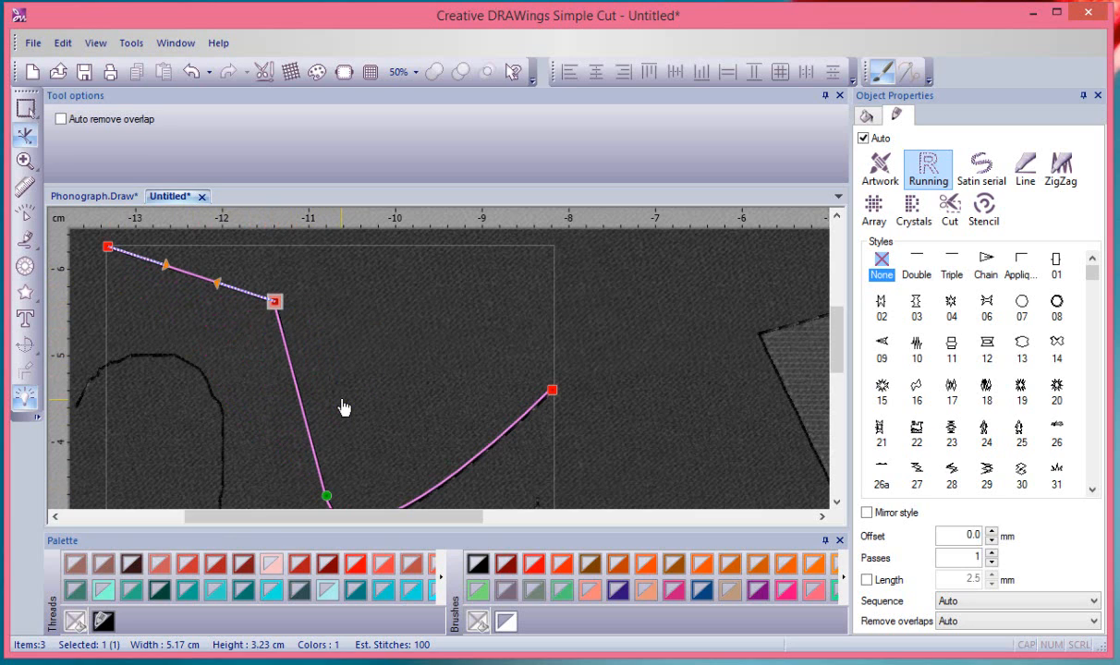
{"action": "right_click", "coordinate": [328, 497]}
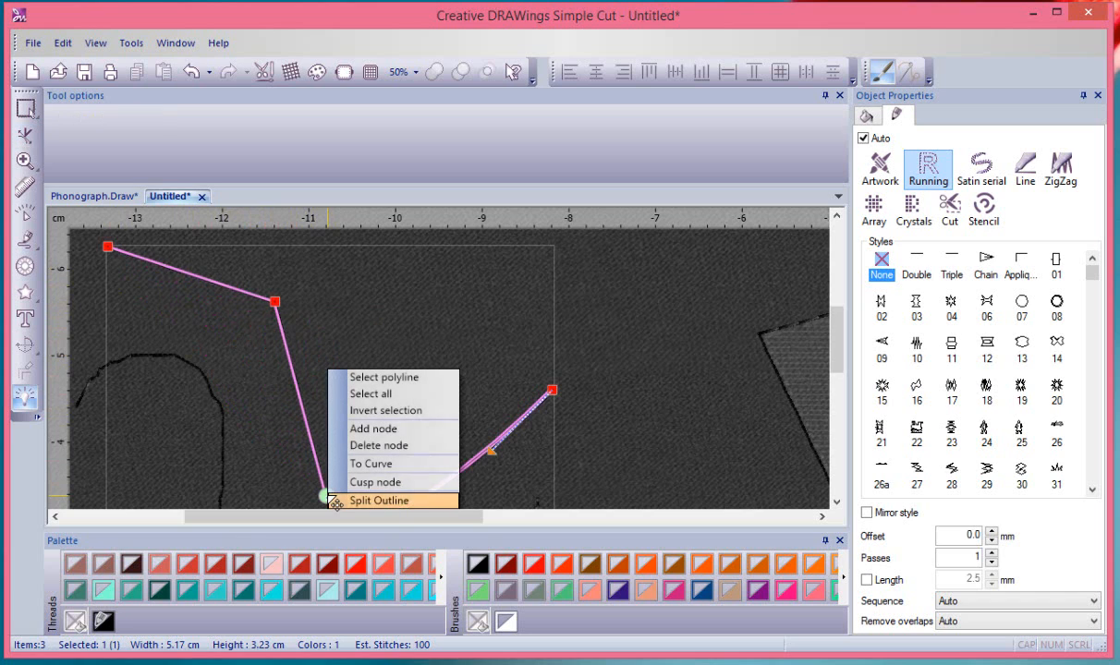
{"action": "left_click", "coordinate": [368, 464]}
Bend the lower segment by pulling the moved node's lower handle straight beneath it, and convert that node to a smooth node.
{"action": "left_click", "coordinate": [277, 303]}
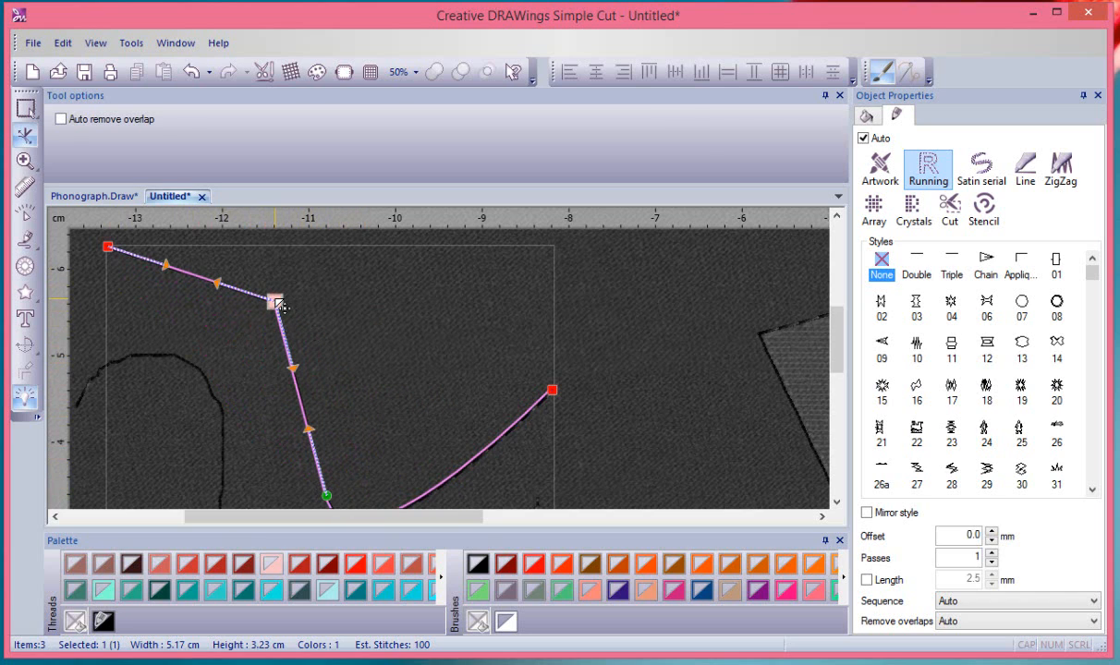
{"action": "mouse_move", "coordinate": [293, 369]}
{"action": "left_mouse_down"}
{"action": "mouse_move", "coordinate": [317, 374]}
{"action": "mouse_move", "coordinate": [363, 352]}
{"action": "mouse_move", "coordinate": [270, 375]}
{"action": "mouse_move", "coordinate": [325, 374]}
{"action": "mouse_move", "coordinate": [275, 377]}
{"action": "mouse_move", "coordinate": [282, 389]}
{"action": "left_mouse_up"}
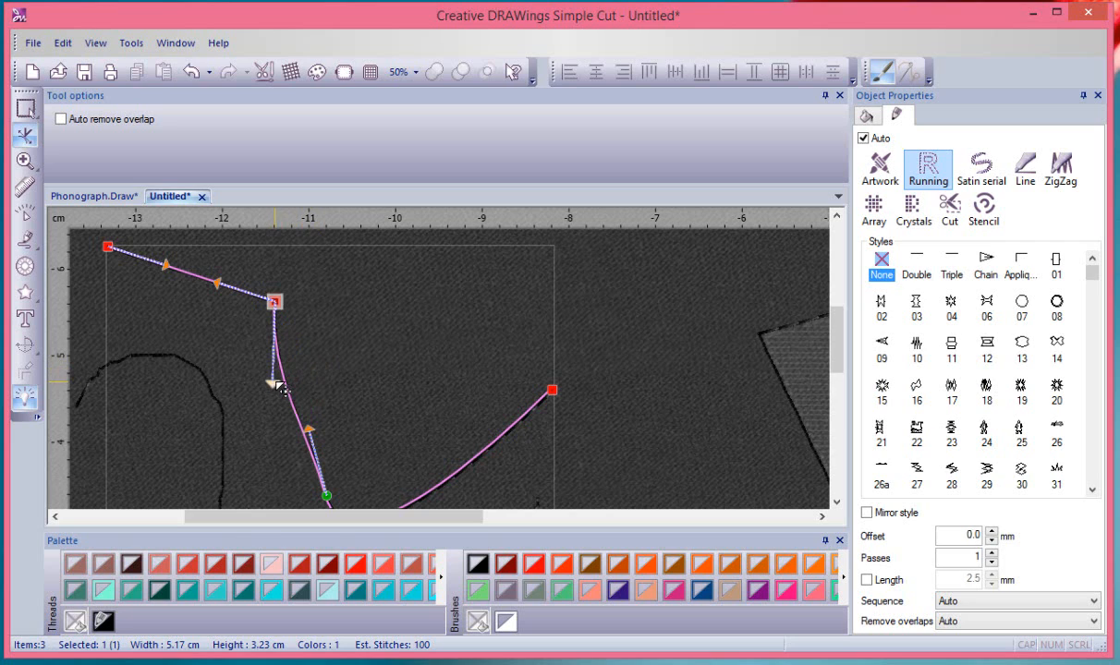
{"action": "right_click", "coordinate": [275, 303]}
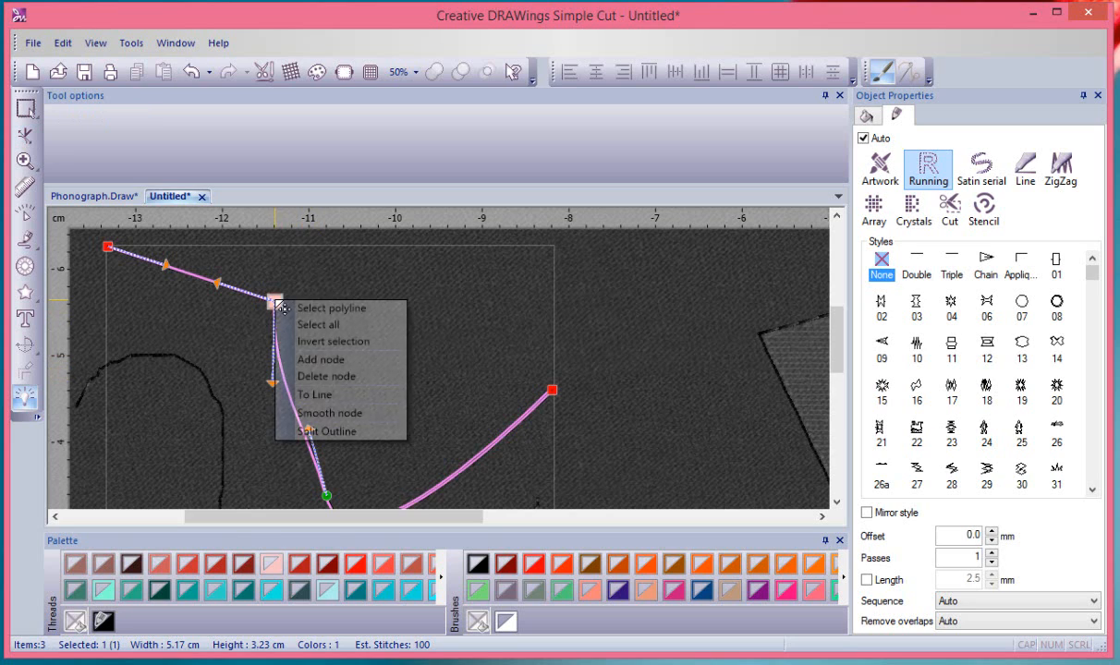
{"action": "left_click", "coordinate": [330, 414]}
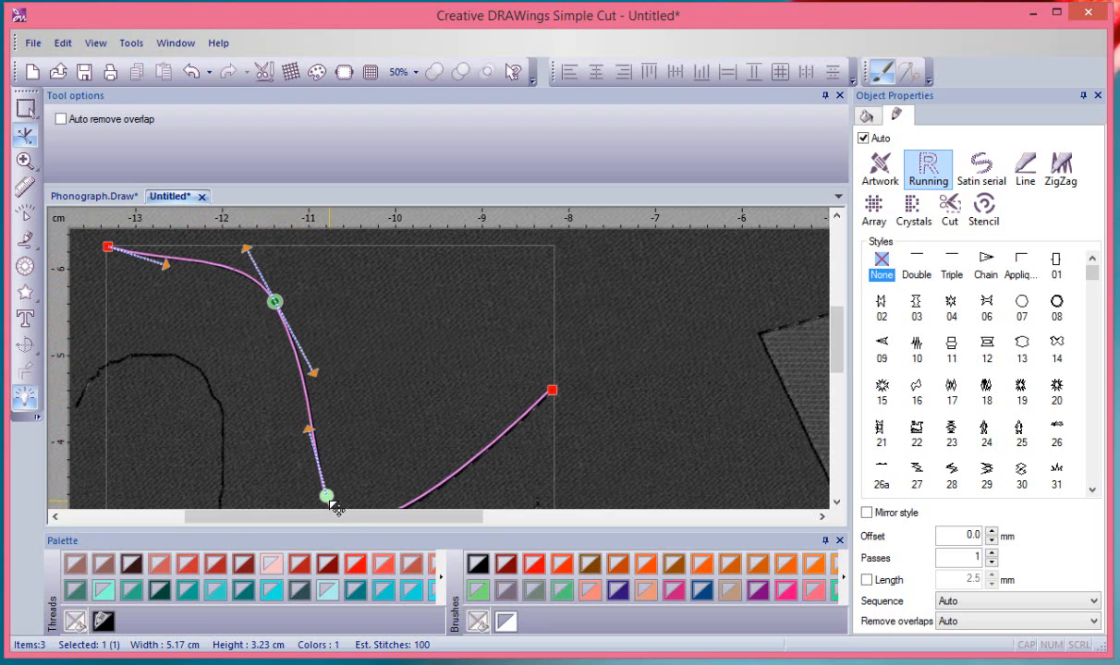
{"action": "left_click", "coordinate": [277, 303]}
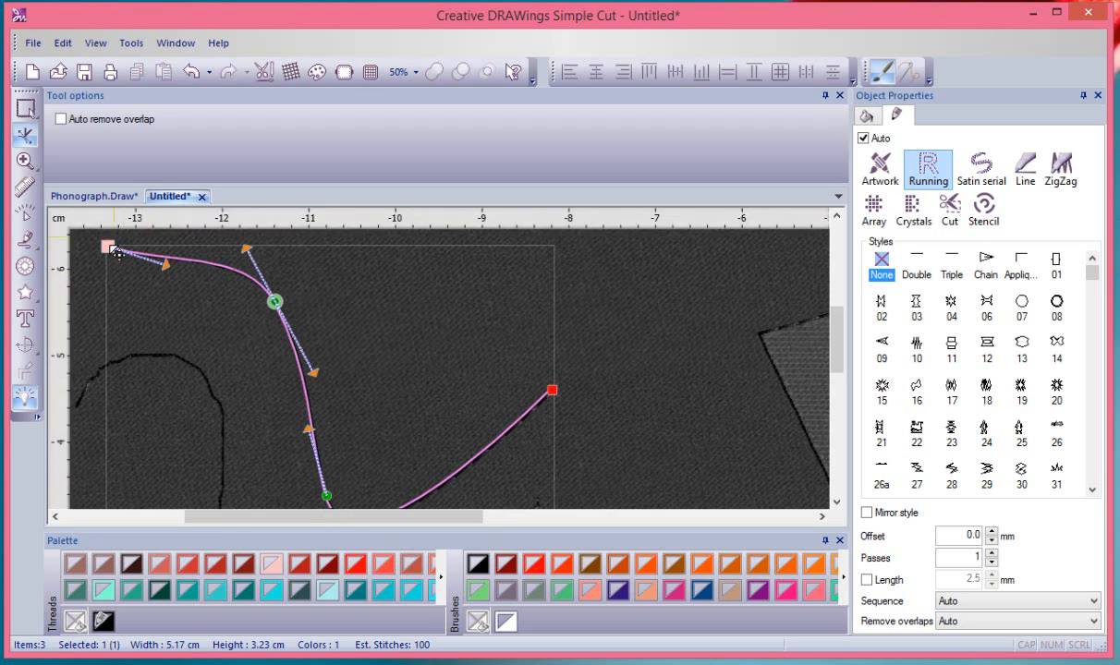